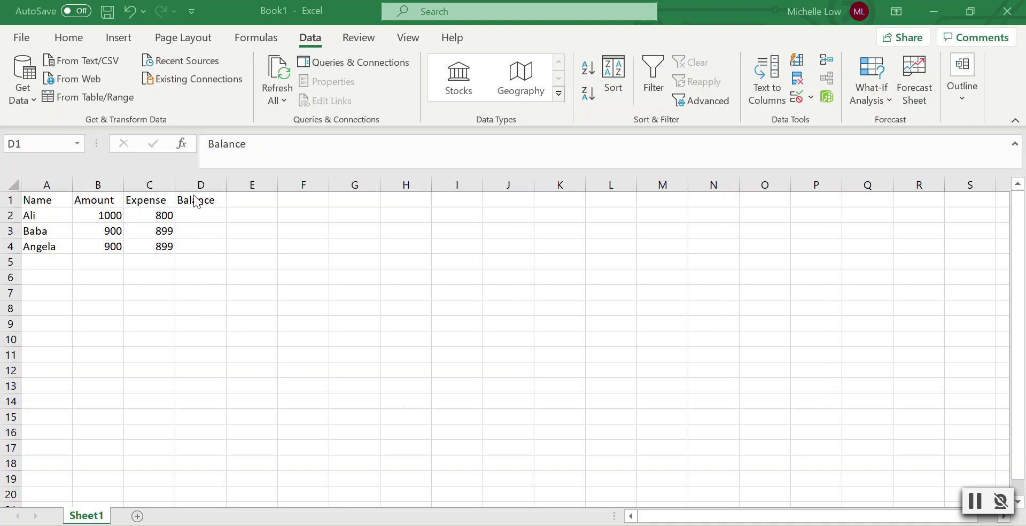
# Extend the selection down the data with Ctrl+Shift+Down, then pick Balance cell D2.
pyautogui.hotkey('ctrl', 'shift', 'Down')
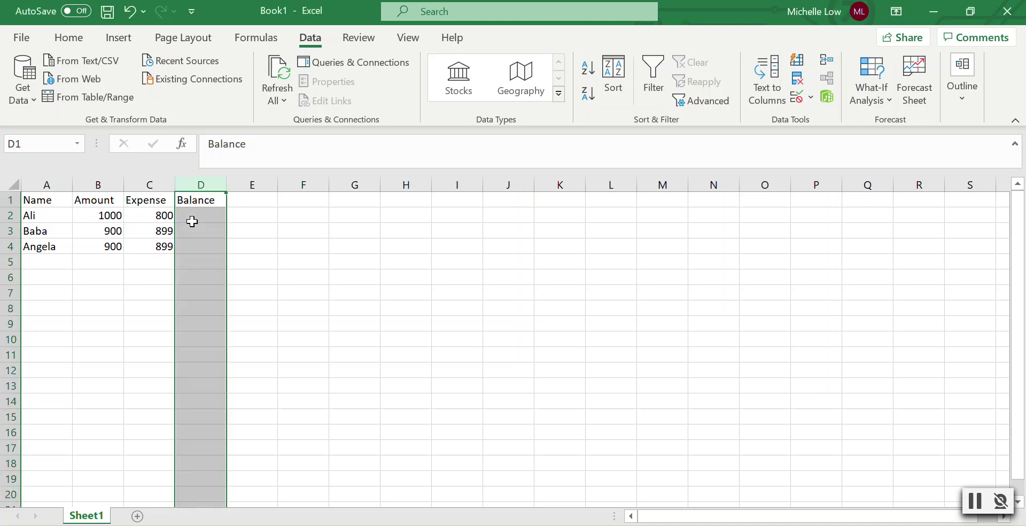
pyautogui.click(193, 220)
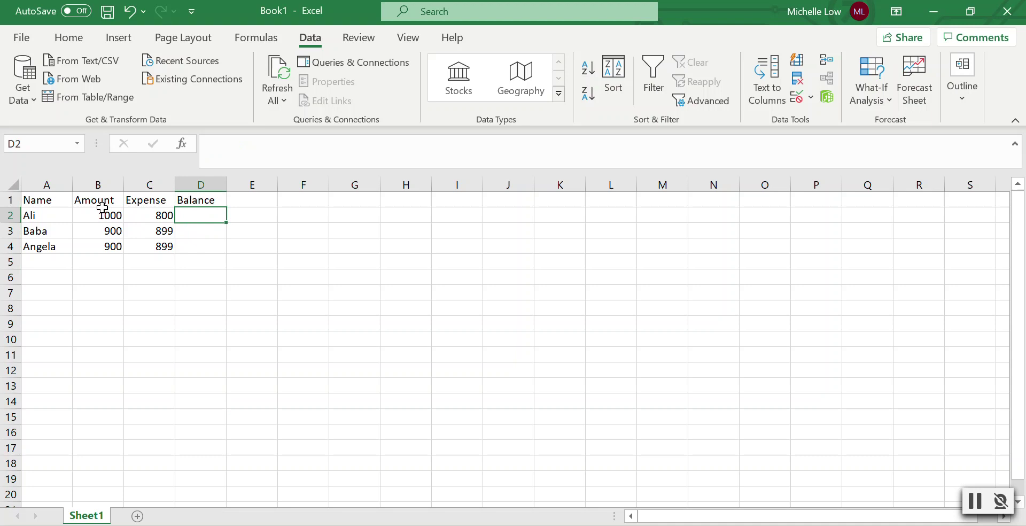
# Select the whole Balance column D and open Data Validation from the Data tab.
pyautogui.click(196, 183)
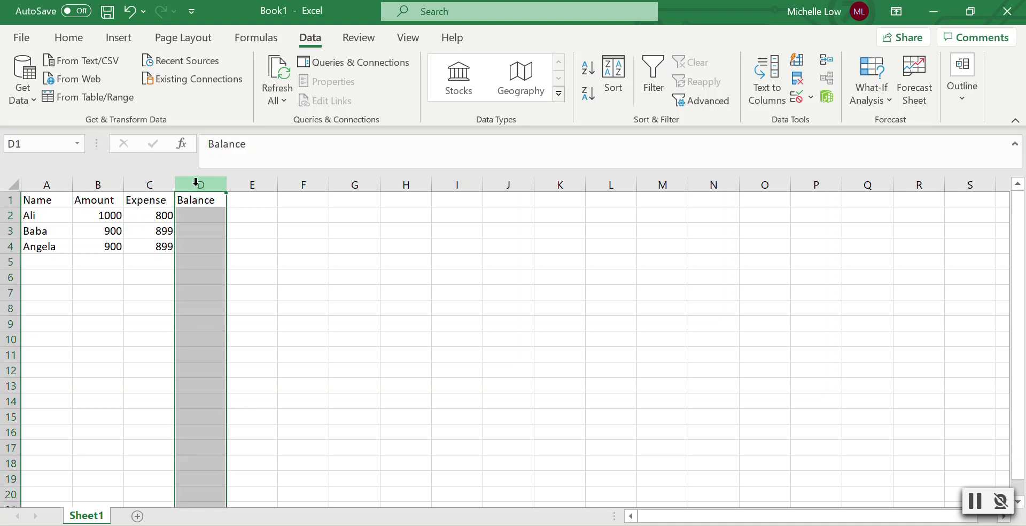
pyautogui.click(797, 99)
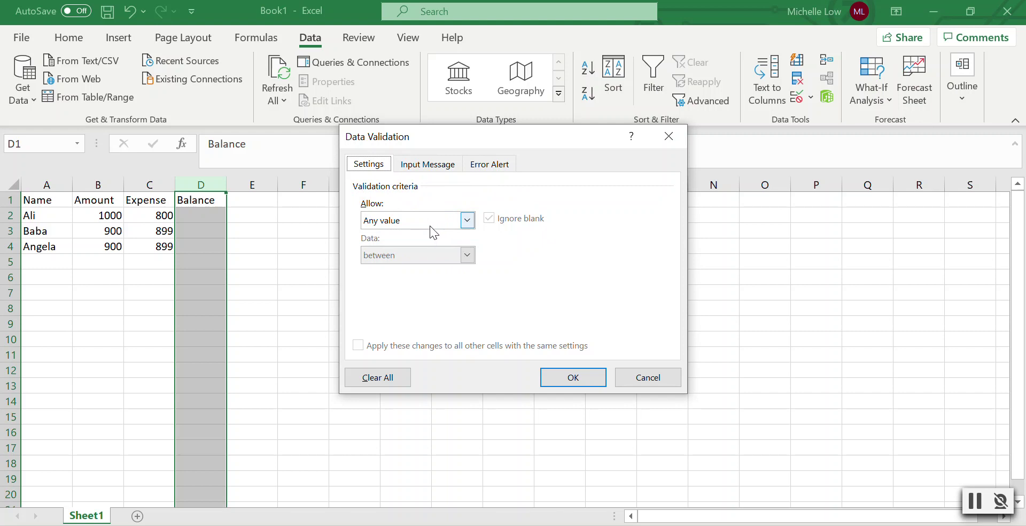
# Set validation to allow Whole number, greater than, with a minimum of 100.
pyautogui.click(398, 224)
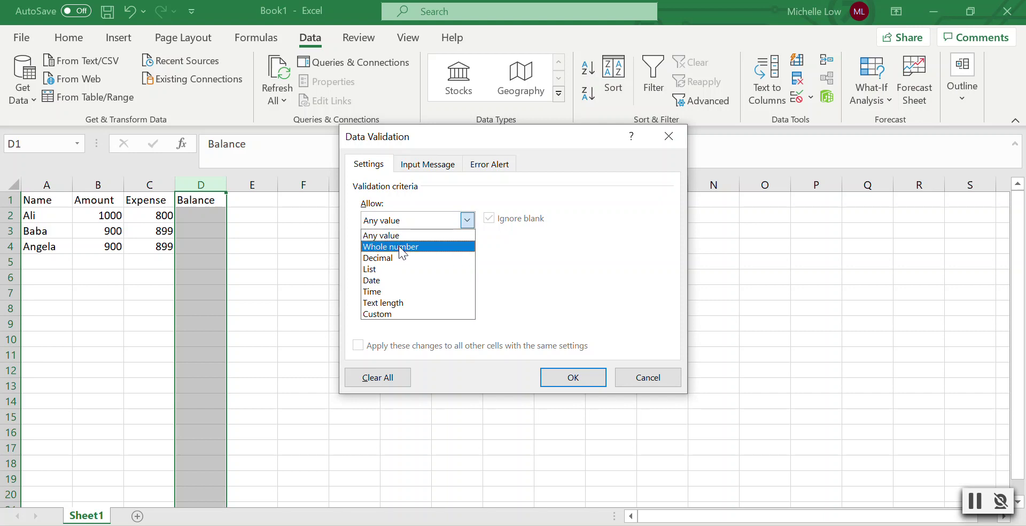
pyautogui.click(401, 249)
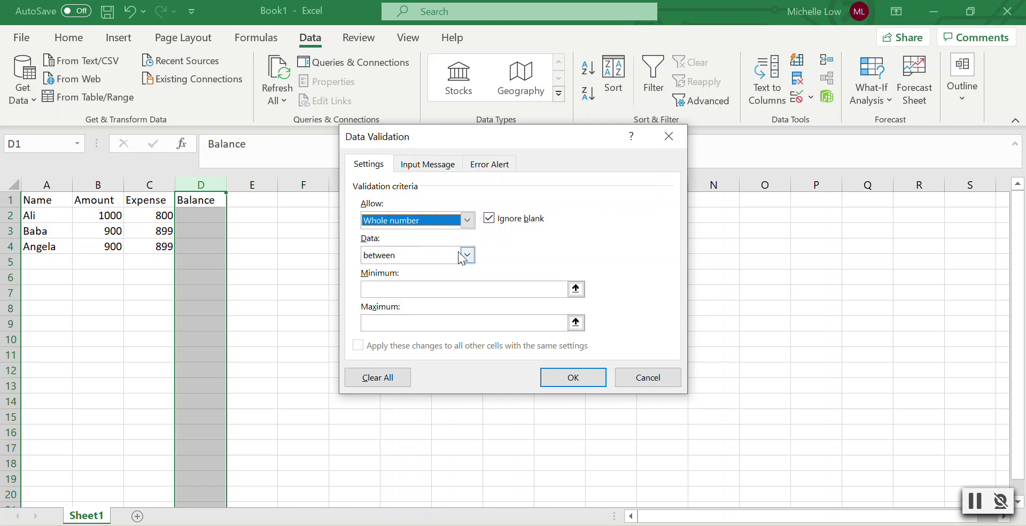
pyautogui.click(414, 259)
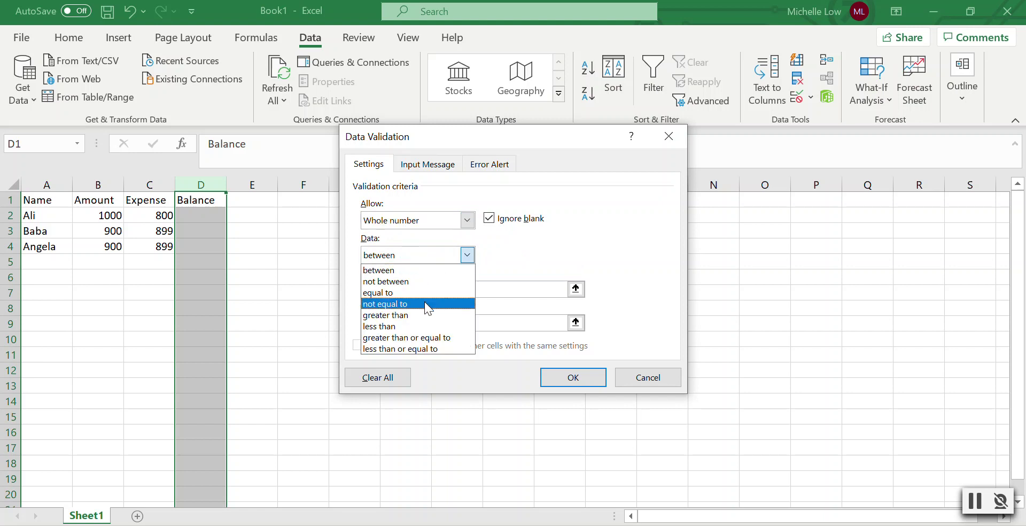
pyautogui.click(412, 315)
pyautogui.click(393, 293)
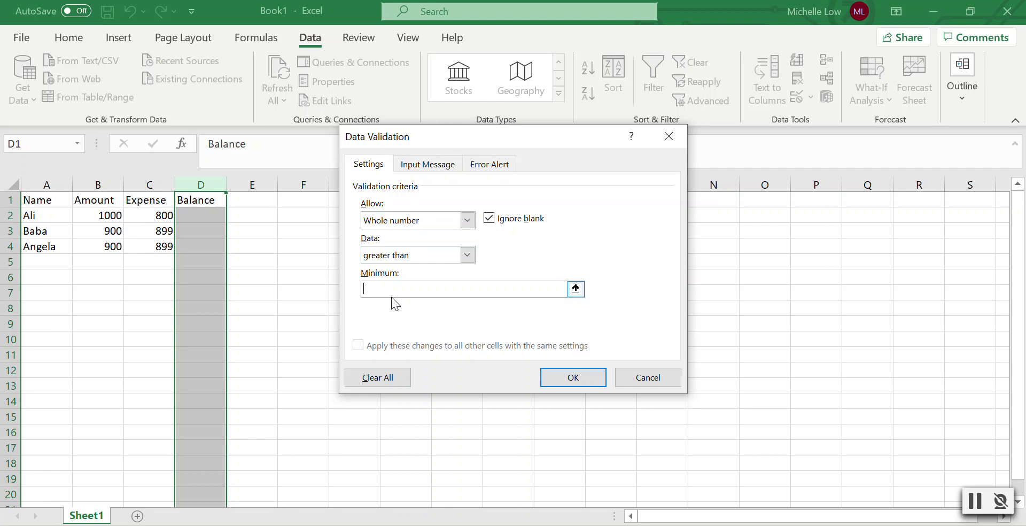
pyautogui.write('100')
pyautogui.click(466, 256)
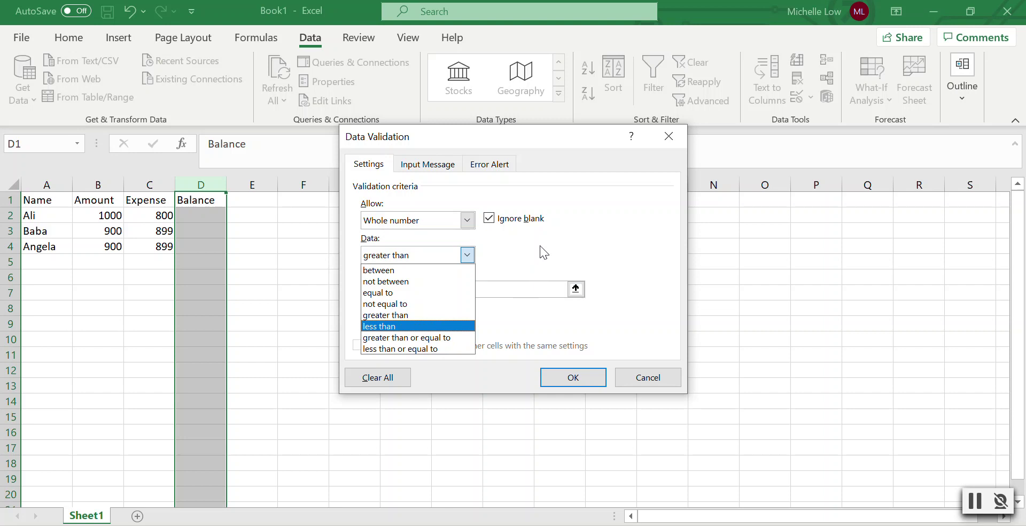
pyautogui.click(527, 245)
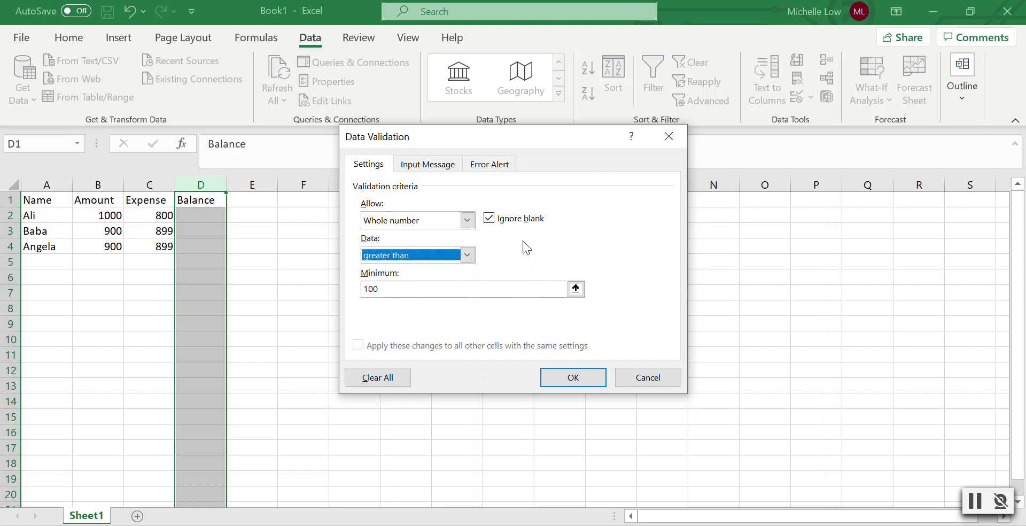
pyautogui.click(503, 166)
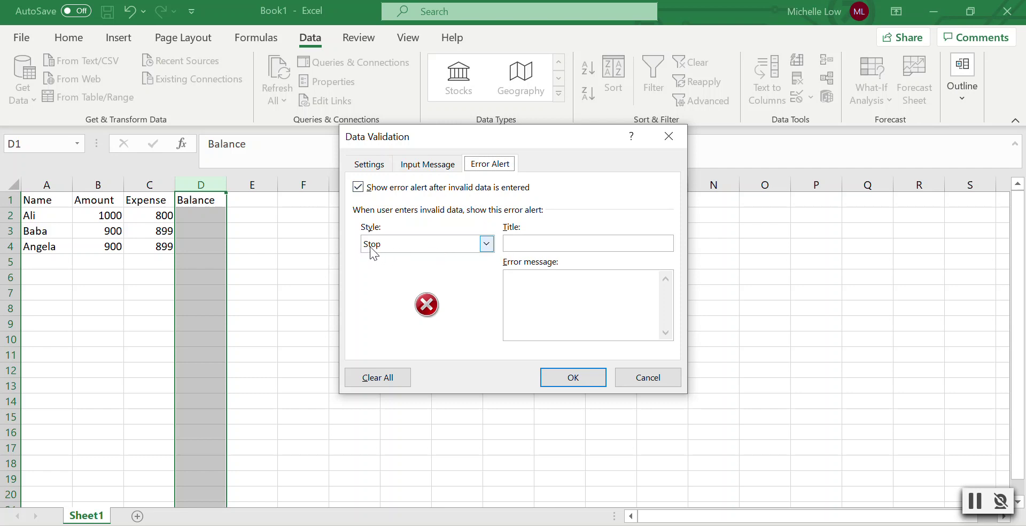
# Add a Warning-style alert titled 'Warning' saying 'The balance is below 100', and apply it.
pyautogui.click(373, 247)
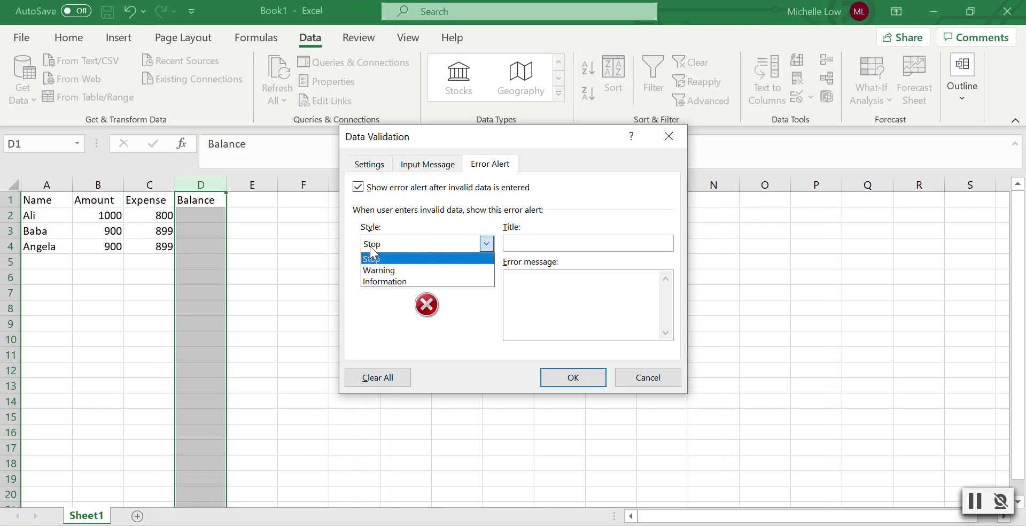
pyautogui.click(467, 270)
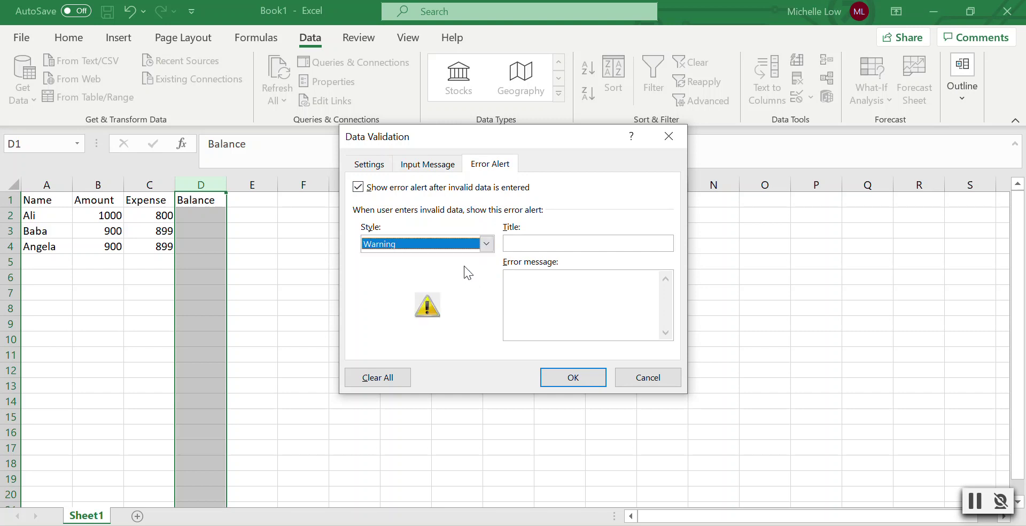
pyautogui.click(543, 240)
pyautogui.write('Warning')
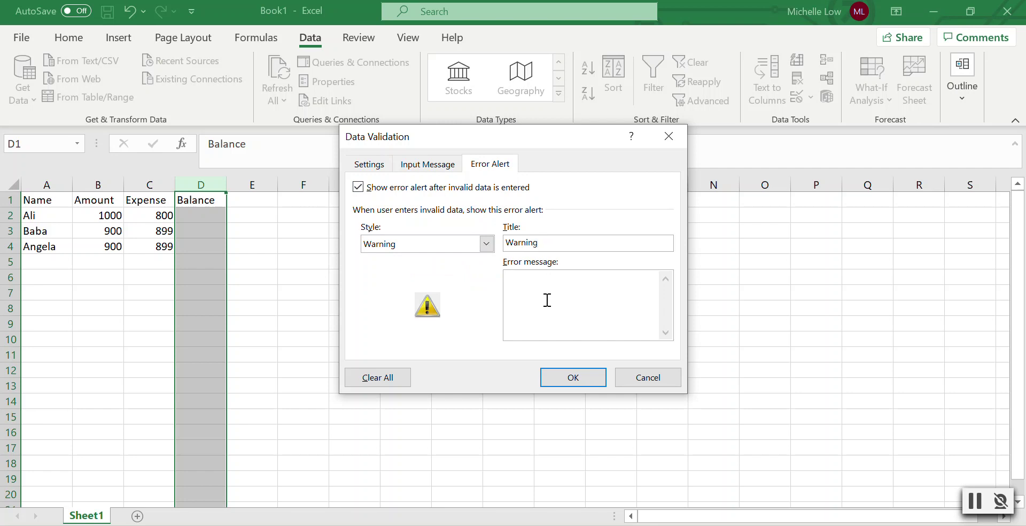
pyautogui.write('The balance is below 100')
pyautogui.click(580, 383)
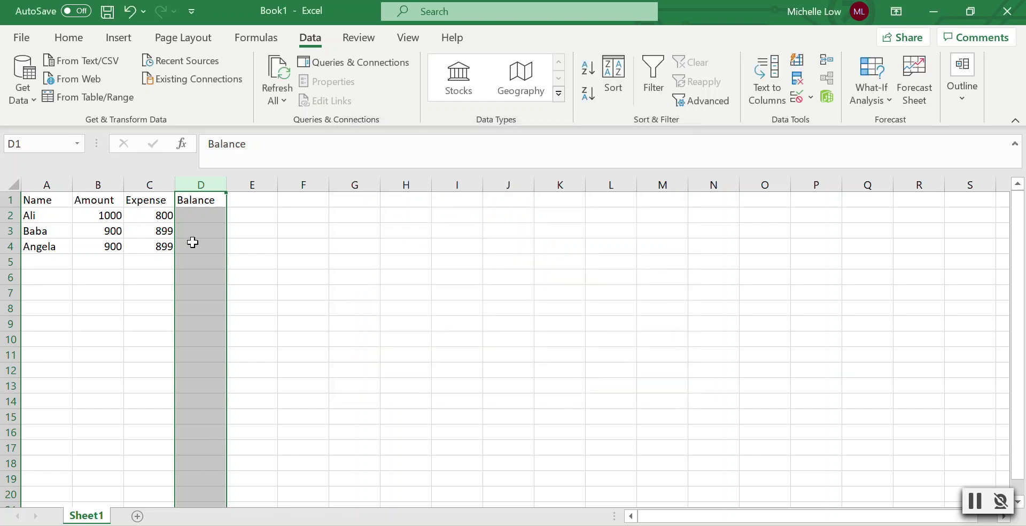
# Enter =B2-C2 in D2 so the first balance shows 200.
pyautogui.moveTo(192, 243); pyautogui.dragTo(201, 220)
pyautogui.click(203, 222)
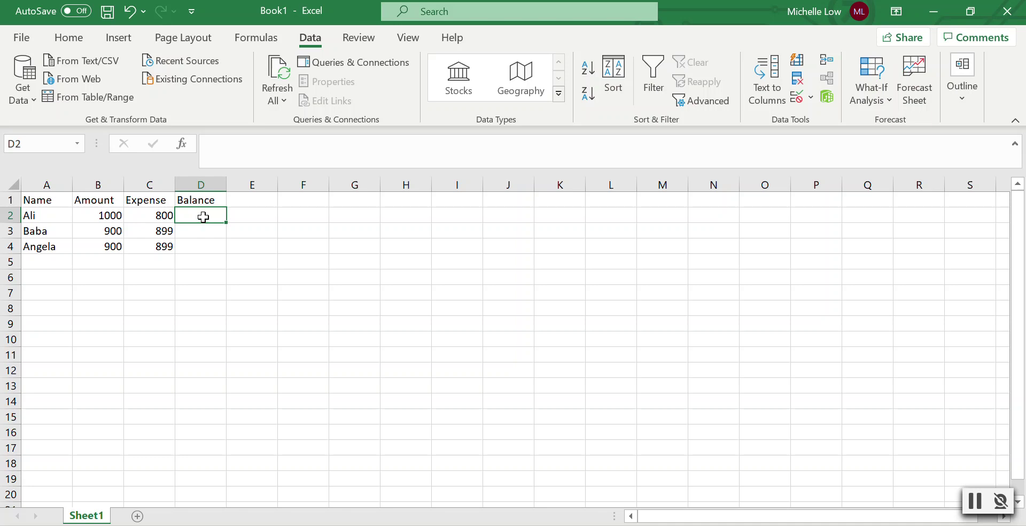
pyautogui.write('=')
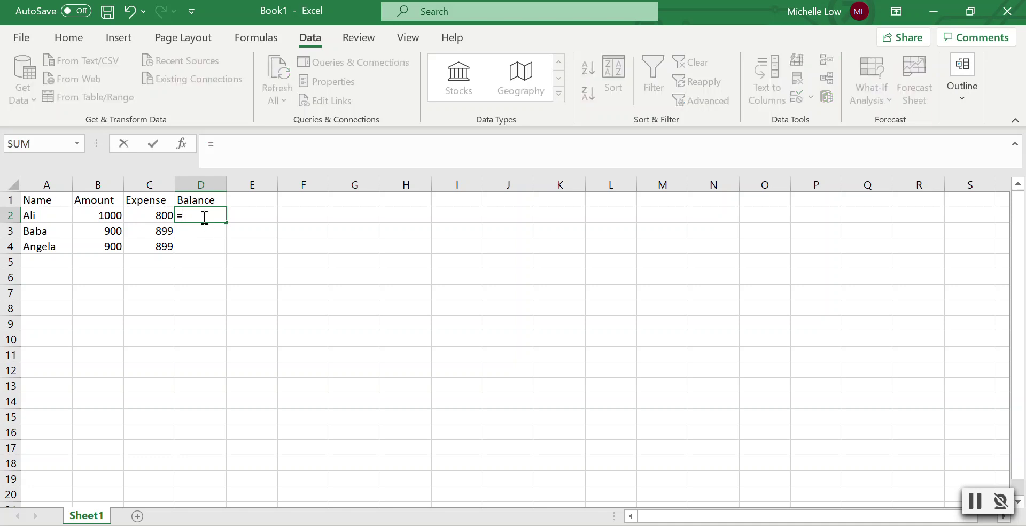
pyautogui.write('B')
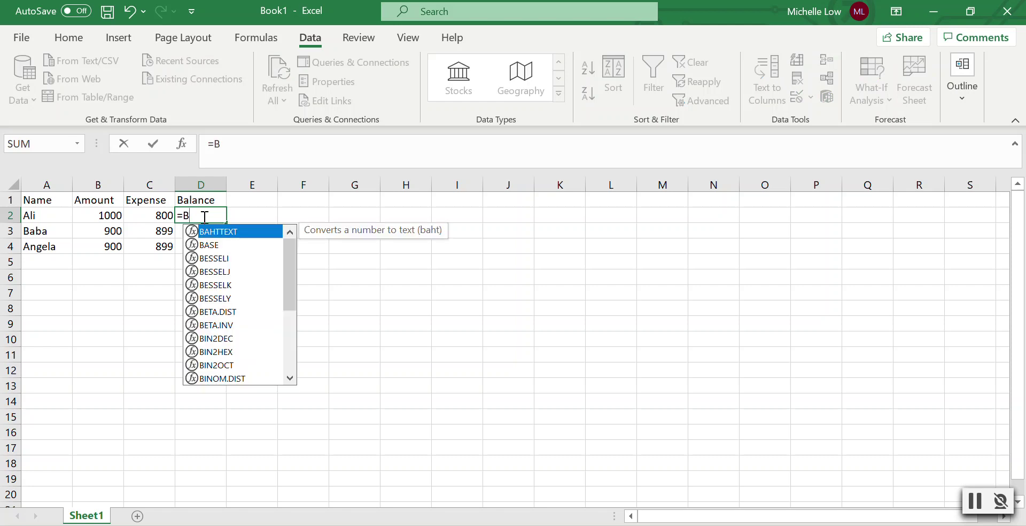
pyautogui.write('2-C2')
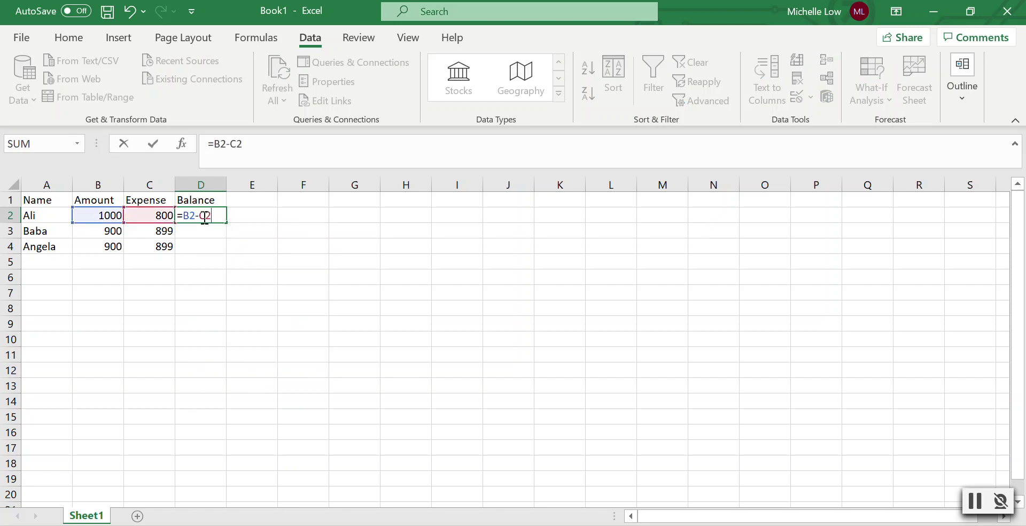
pyautogui.press('Return')
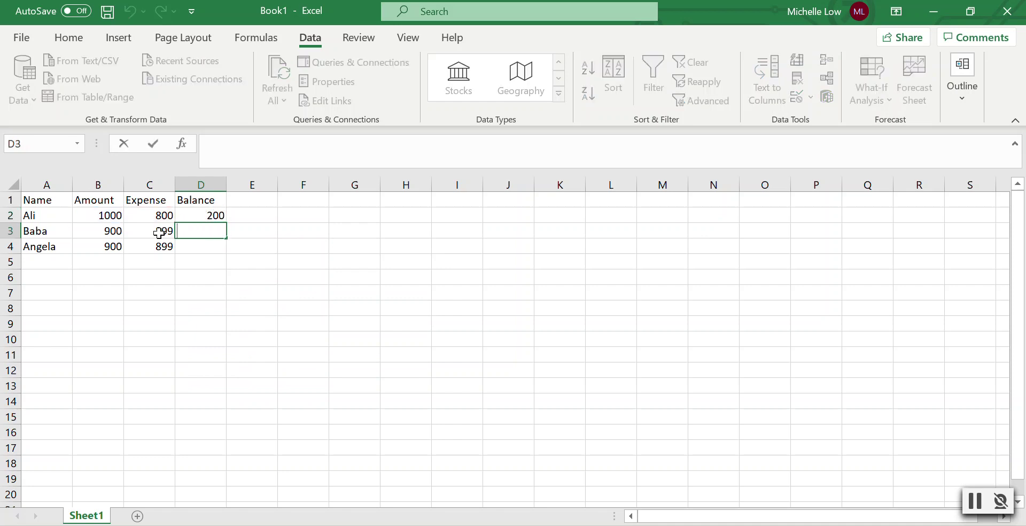
pyautogui.click(122, 231)
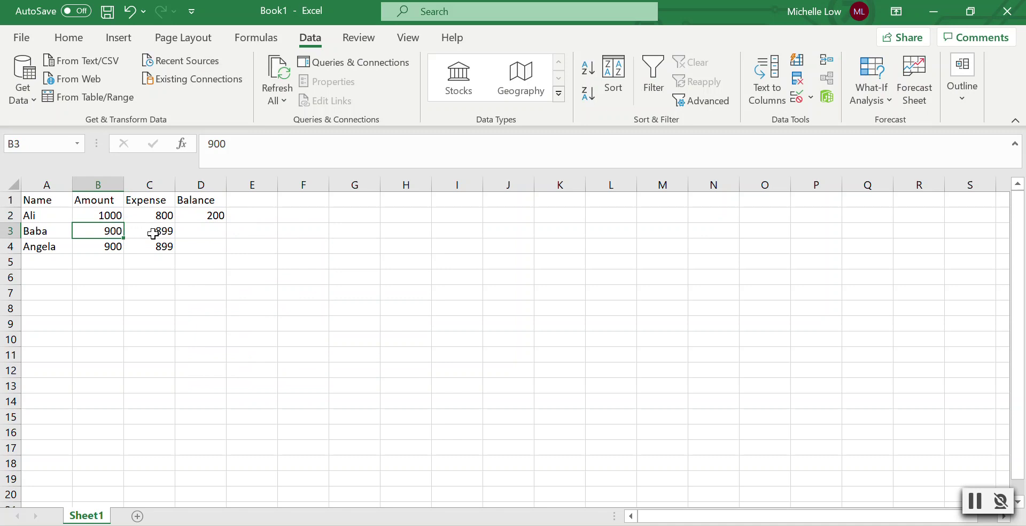
pyautogui.click(198, 234)
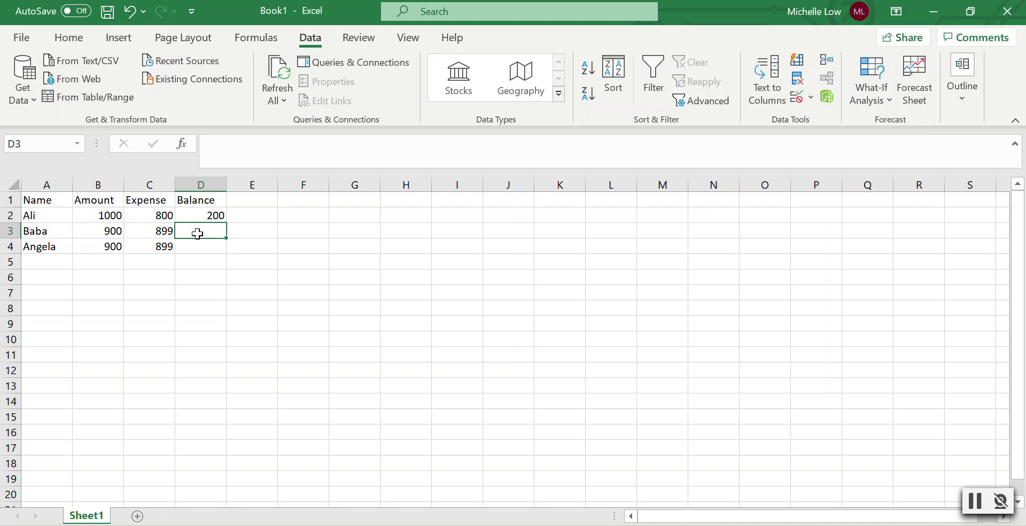
# Enter =B3-C3 in D3 and accept the below-100 warning, leaving a balance of 1.
pyautogui.write('=')
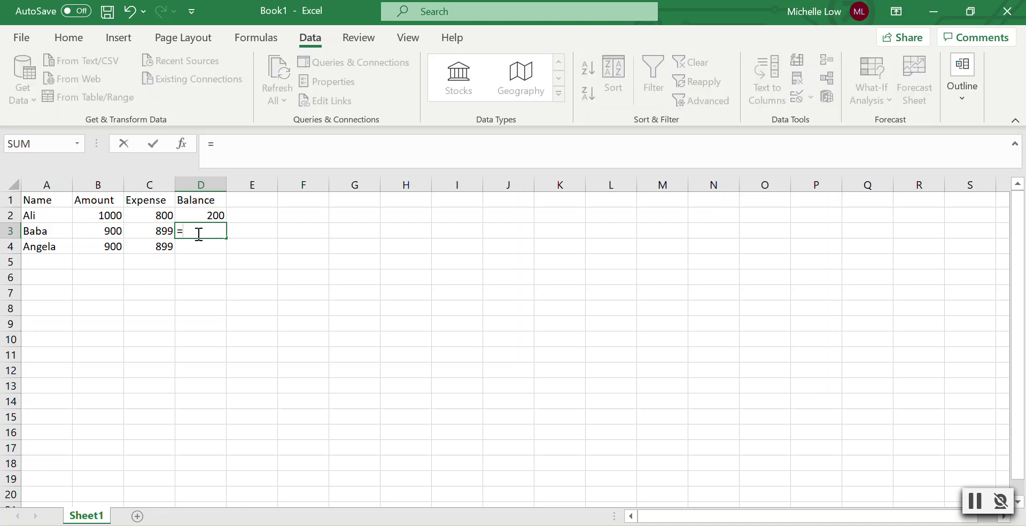
pyautogui.write('B3')
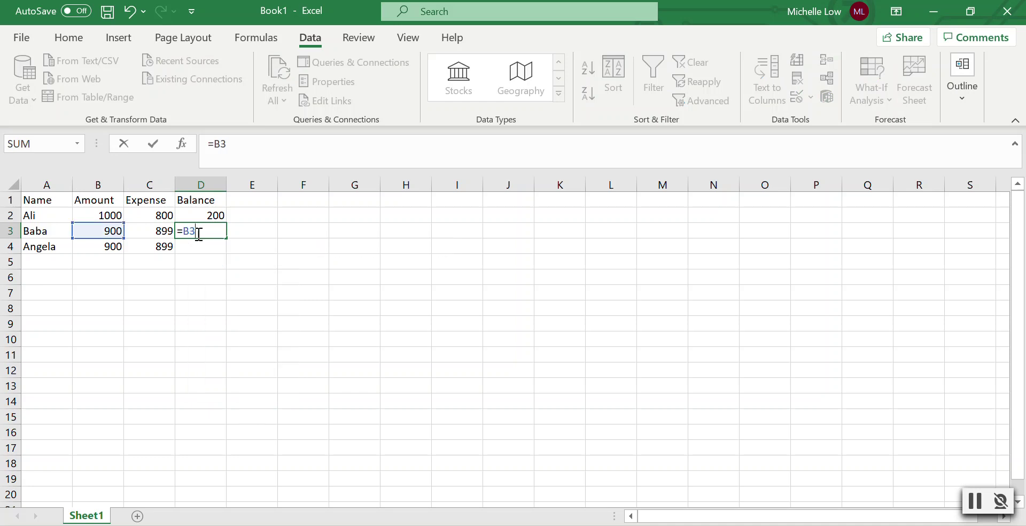
pyautogui.write('-C3')
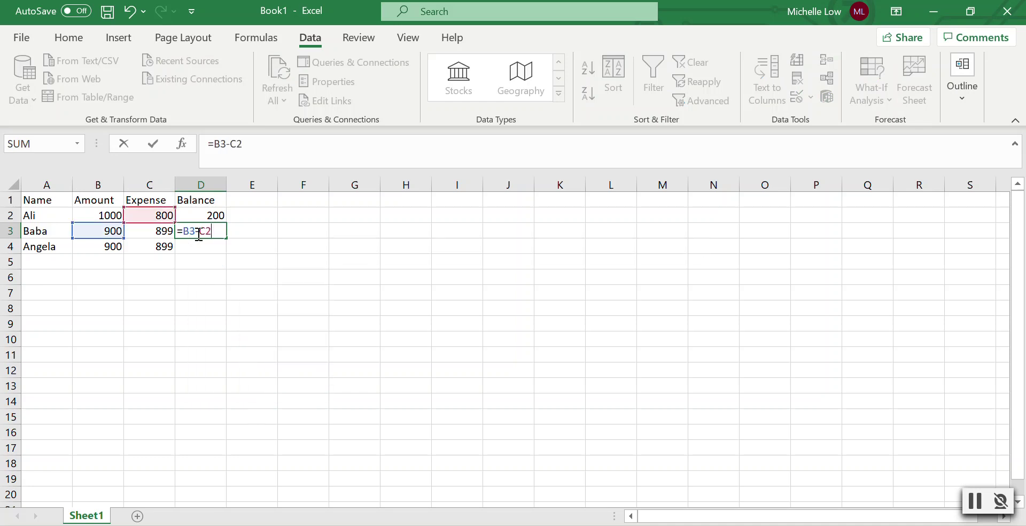
pyautogui.press('BackSpace')
pyautogui.write('3')
pyautogui.press('Return')
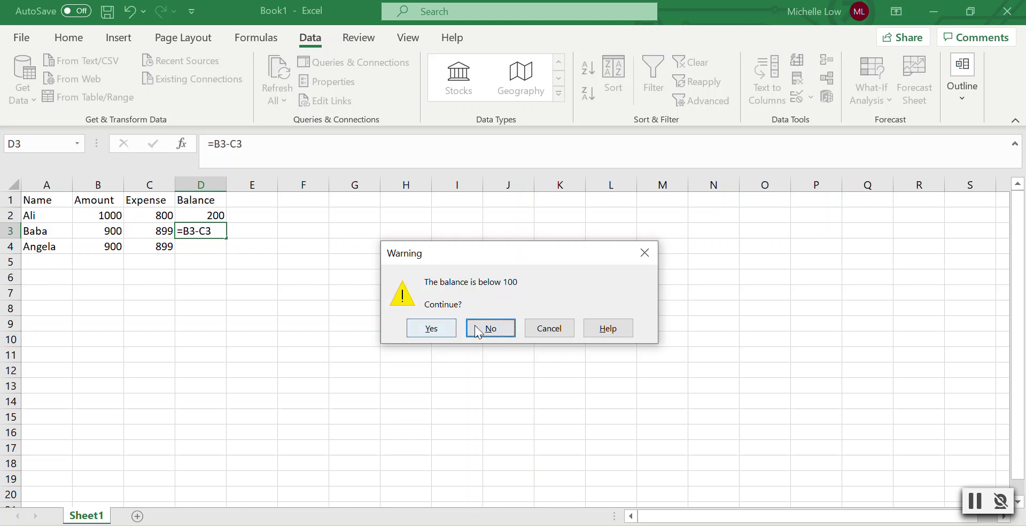
pyautogui.click(442, 329)
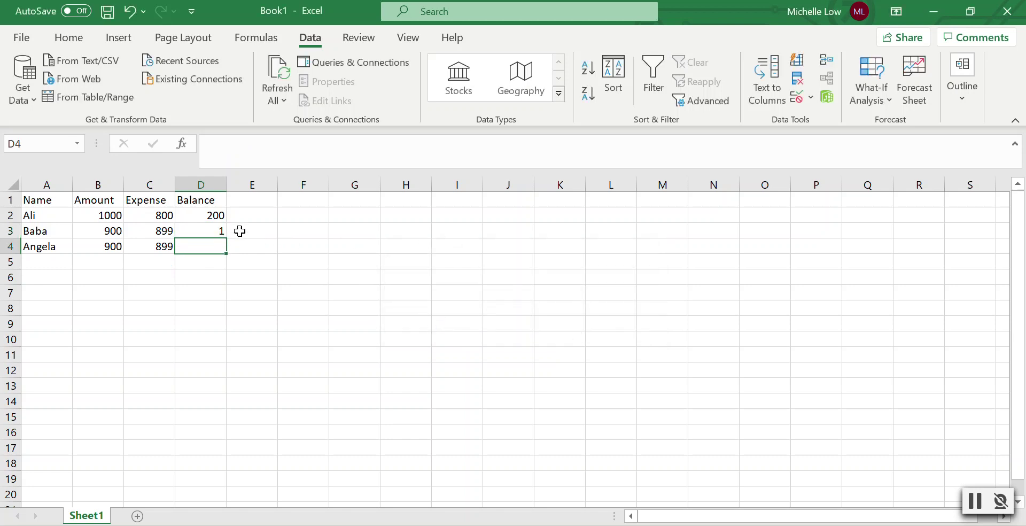